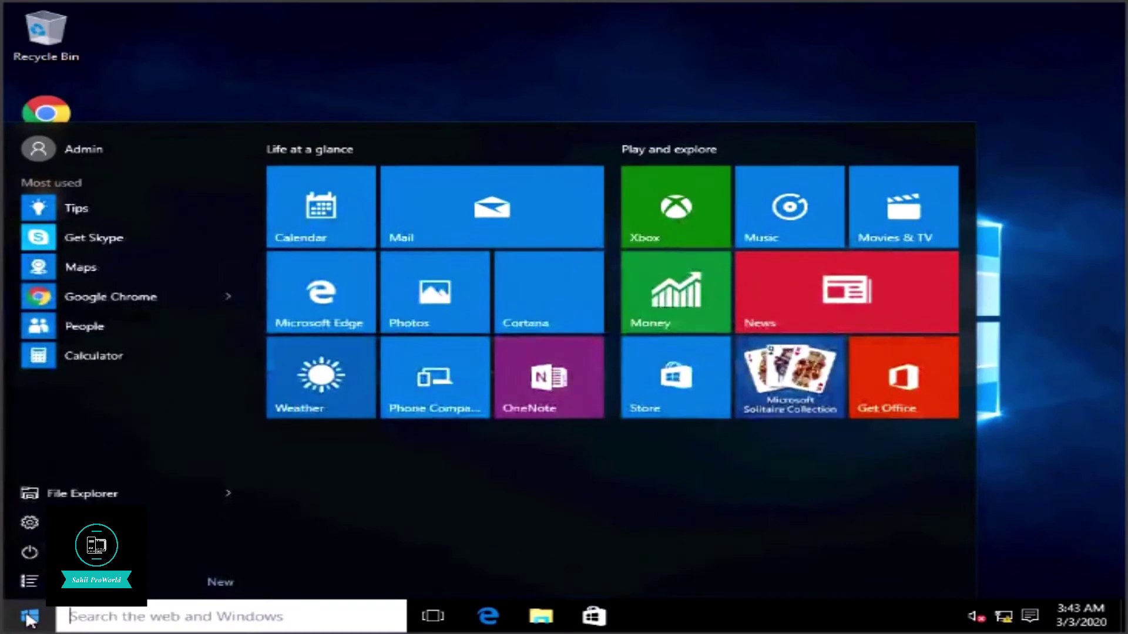
Open the Local Group Policy Editor with gpedit.msc and maximize it with a wider console tree.
type("gpe")
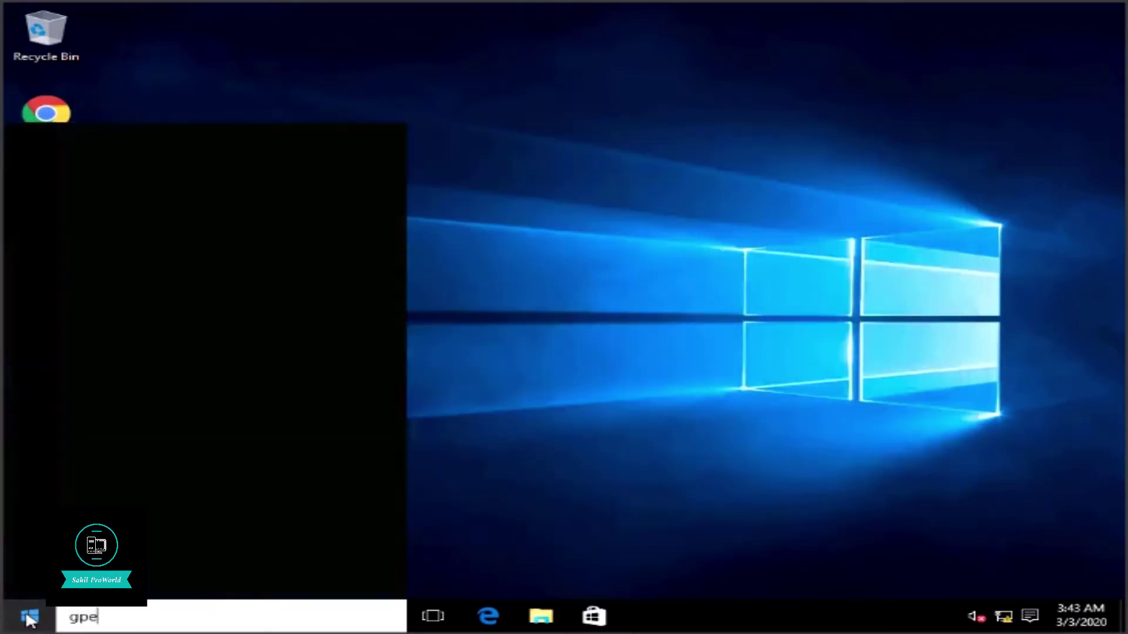
type("dit")
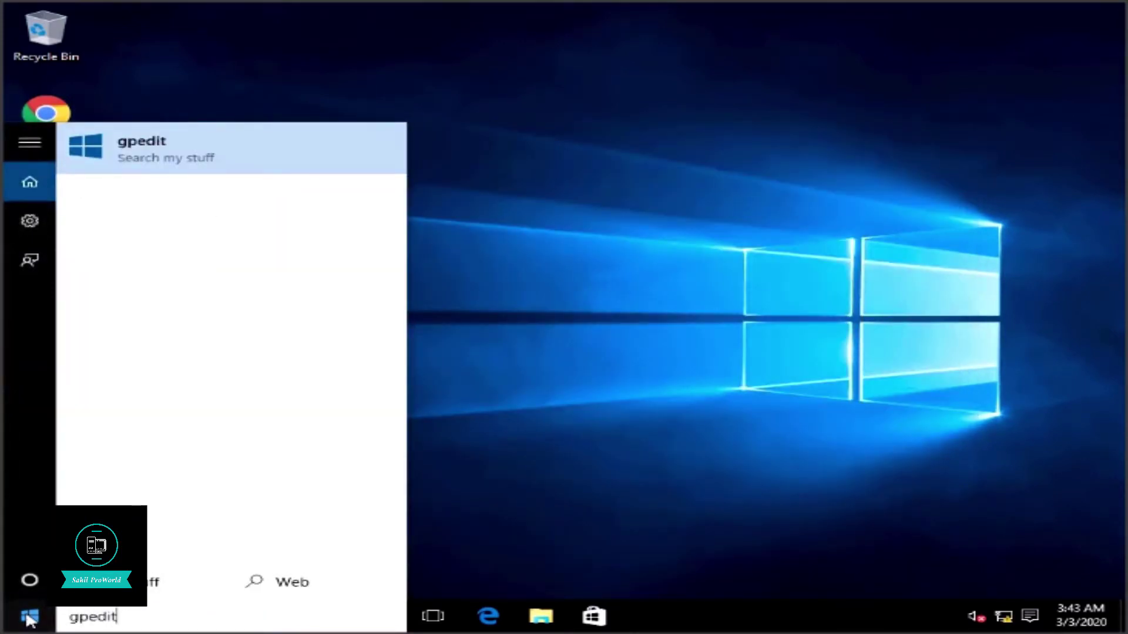
type(".msc")
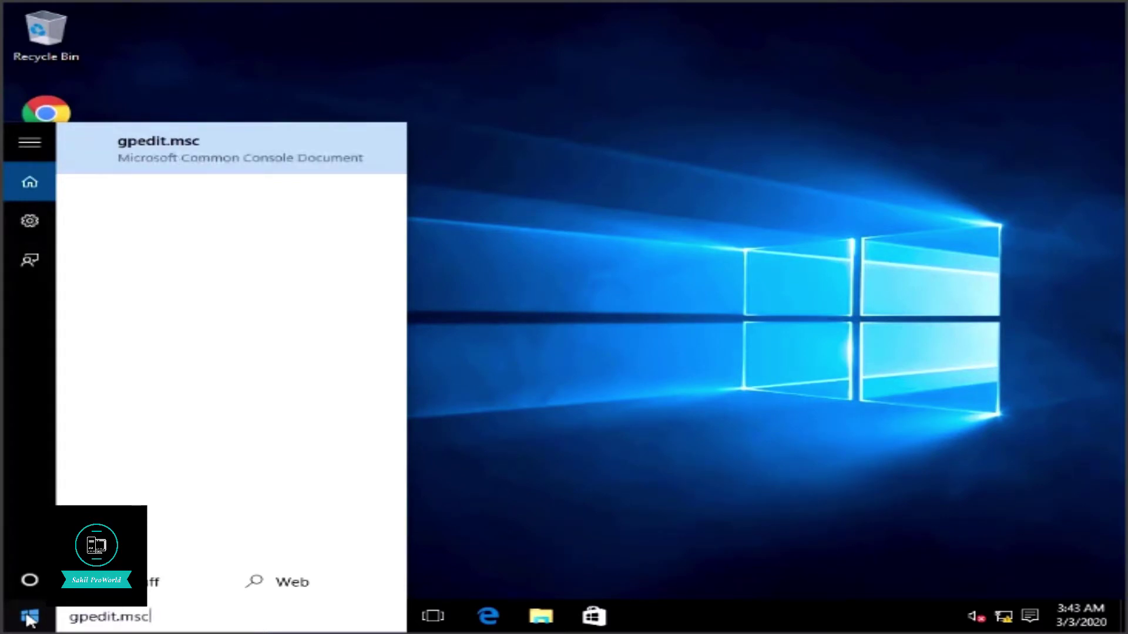
key("Return")
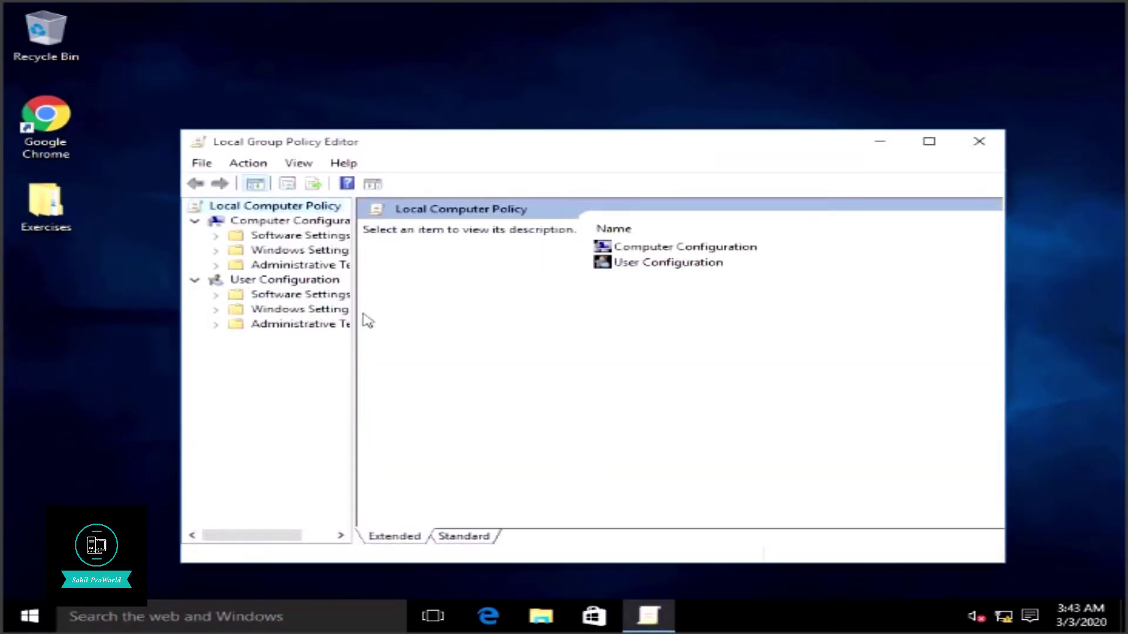
left_click_drag(357, 320, 412, 319)
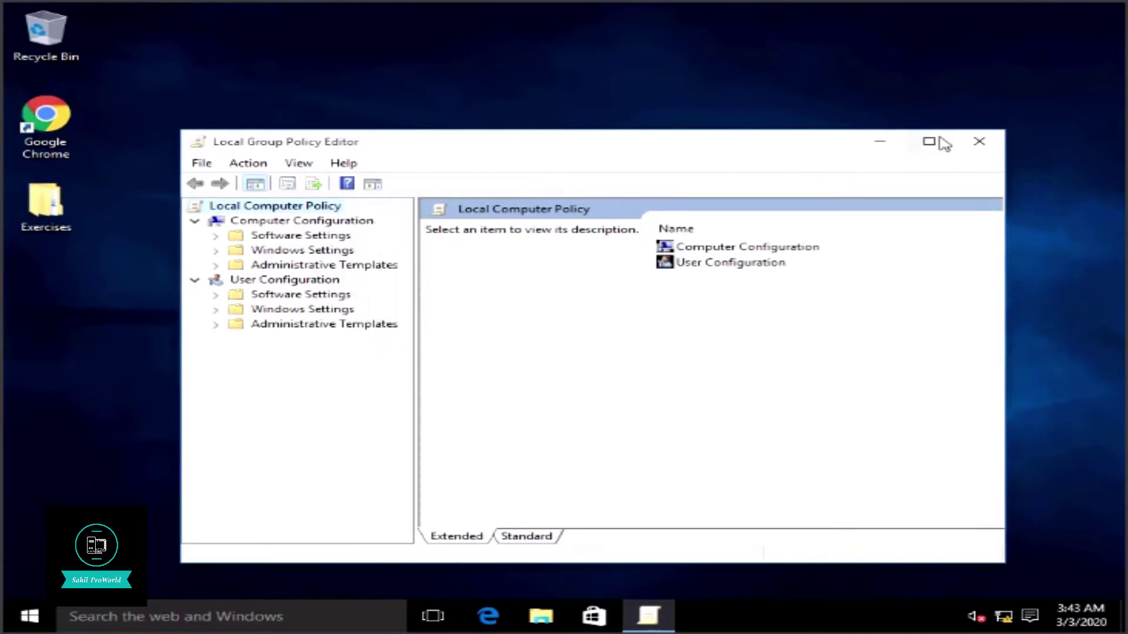
left_click(928, 141)
Open Computer Configuration's Administrative Templates > Windows Components > BitLocker Drive Encryption > Operating System Drives.
double_click(182, 136)
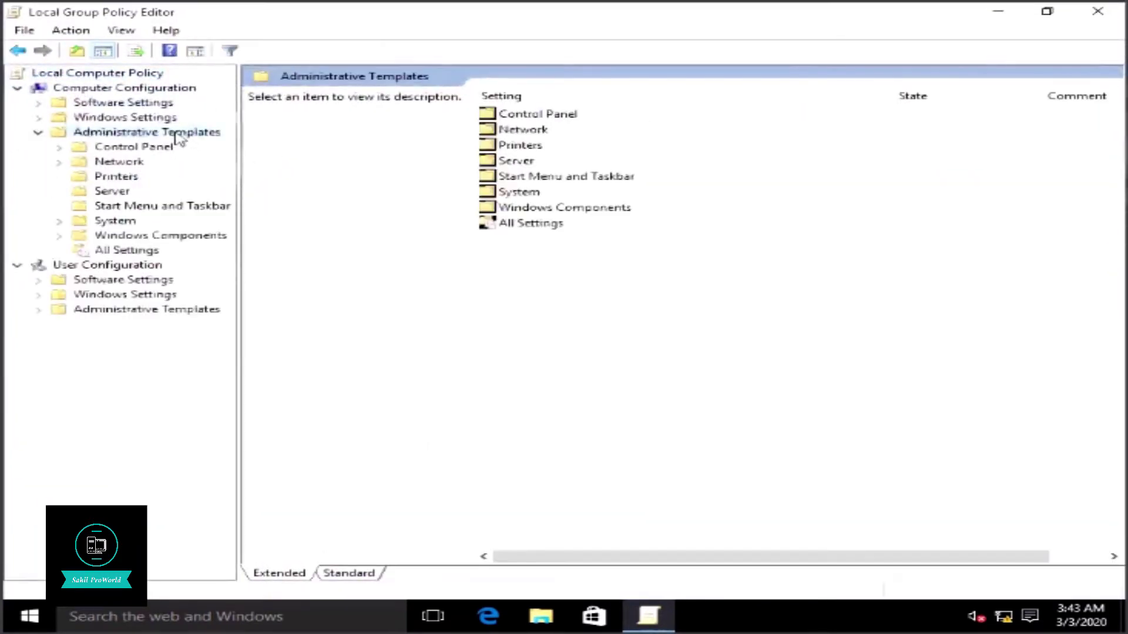
double_click(564, 208)
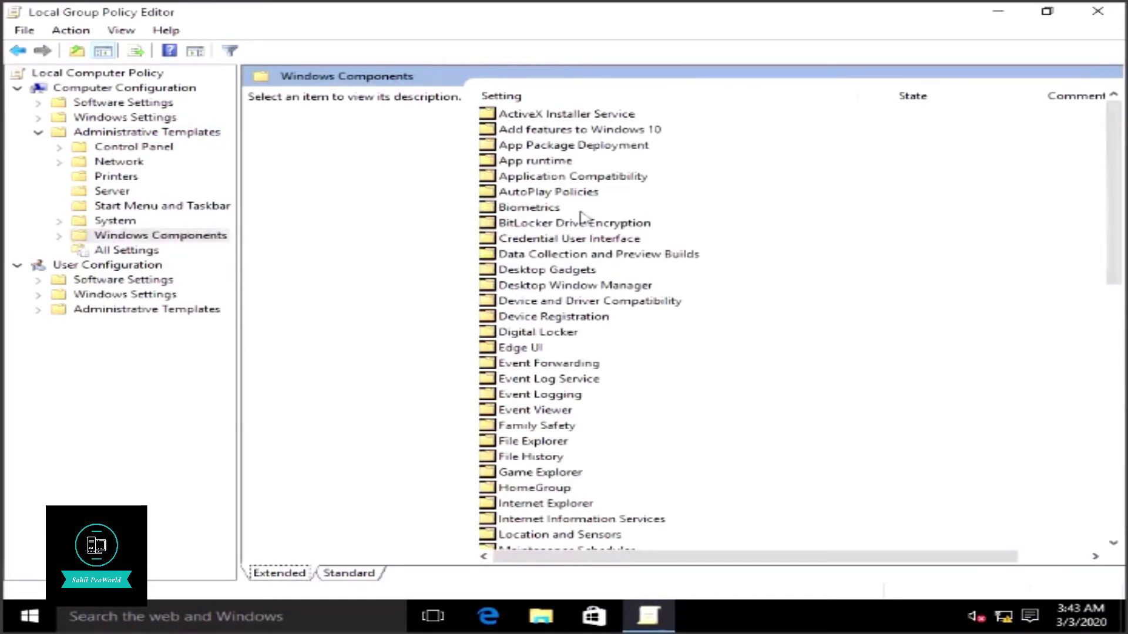
double_click(585, 227)
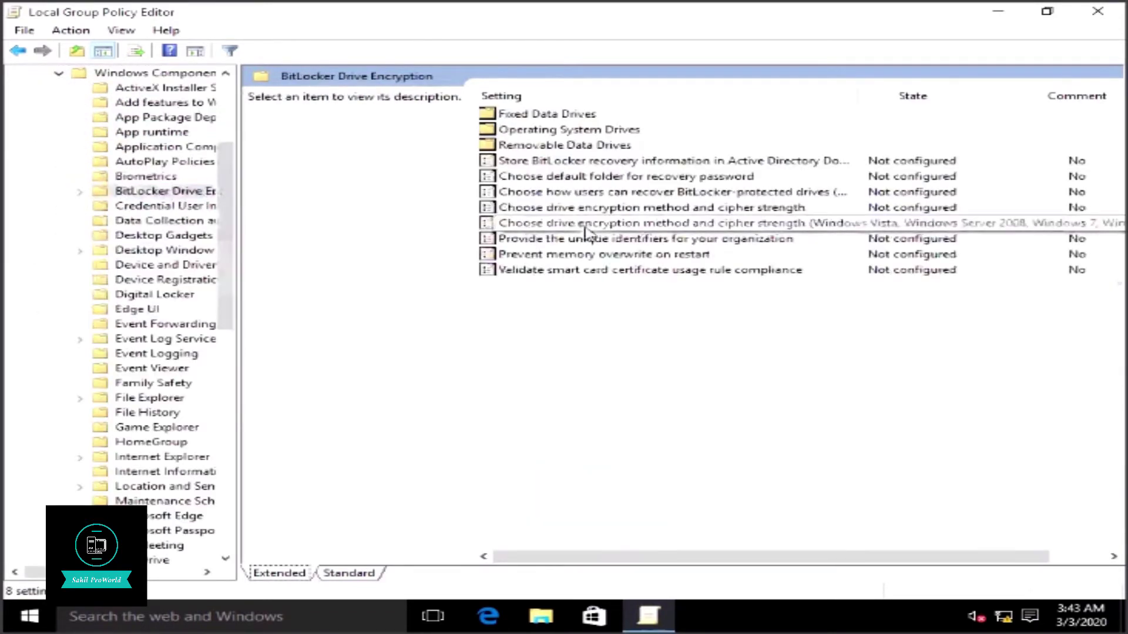
left_click(563, 131)
double_click(561, 130)
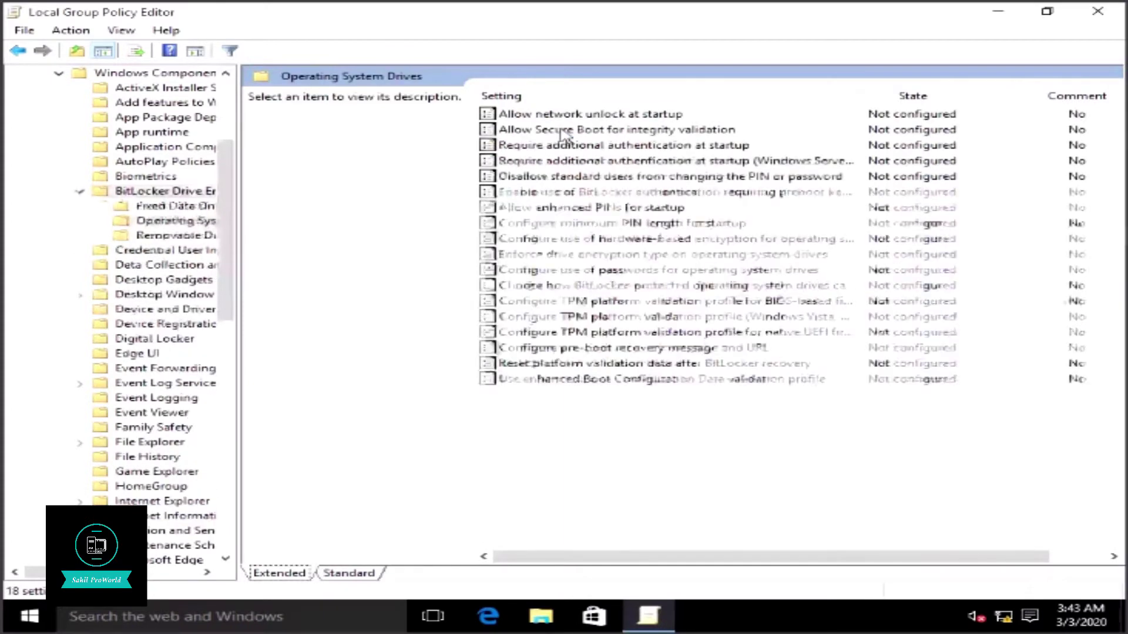
Enable the "Require additional authentication at startup" policy with BitLocker allowed without a compatible TPM, and close the policy editor.
double_click(579, 150)
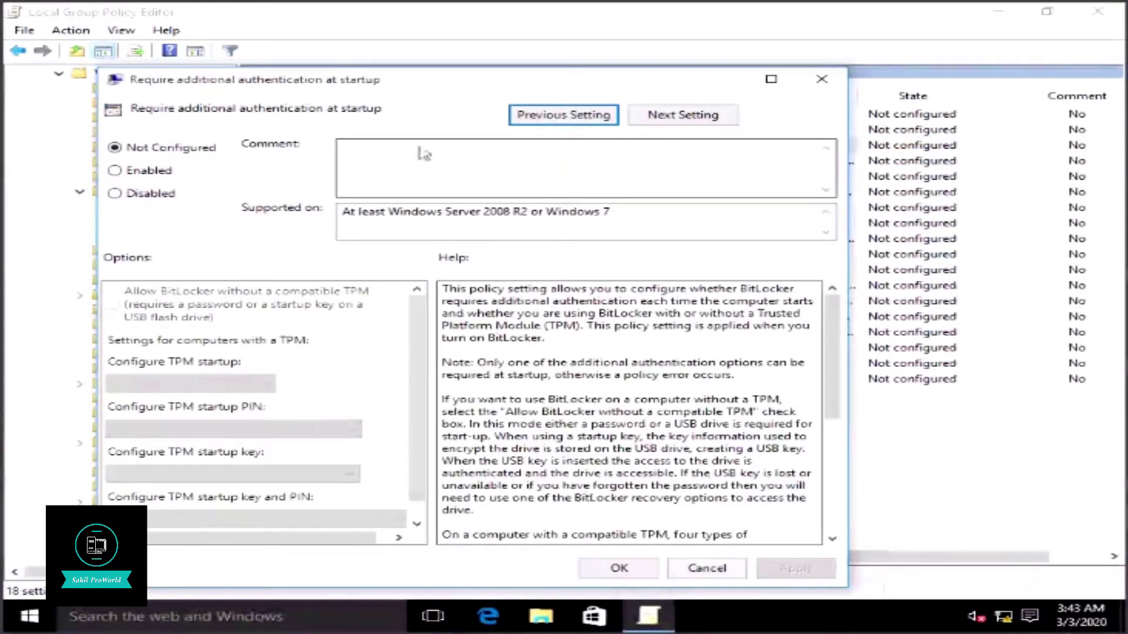
left_click(166, 175)
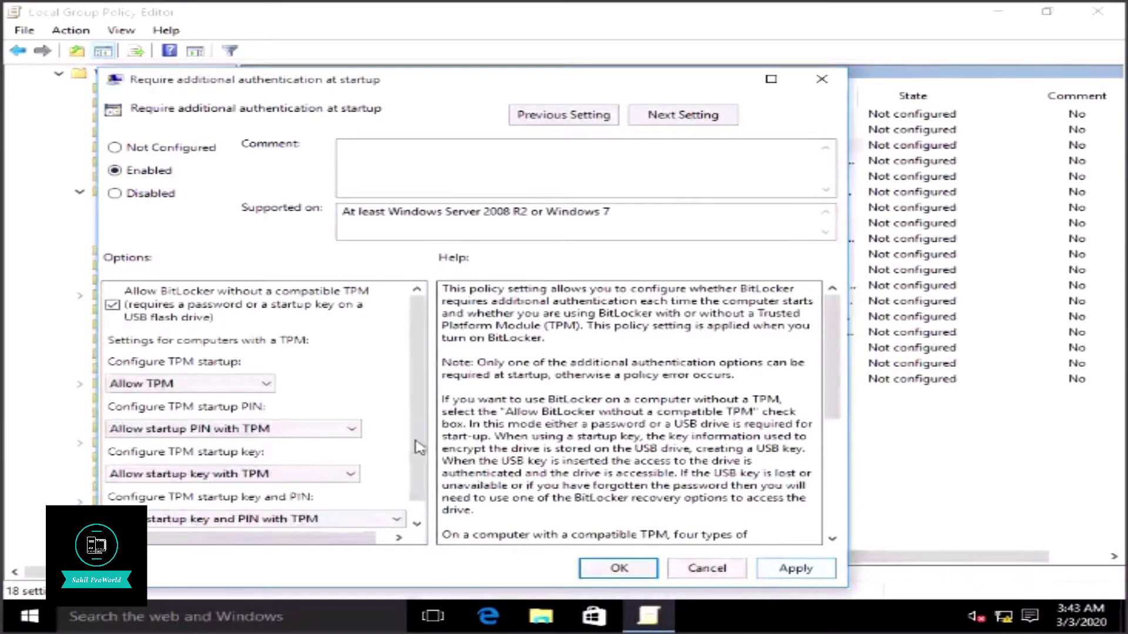
left_click_drag(418, 449, 423, 489)
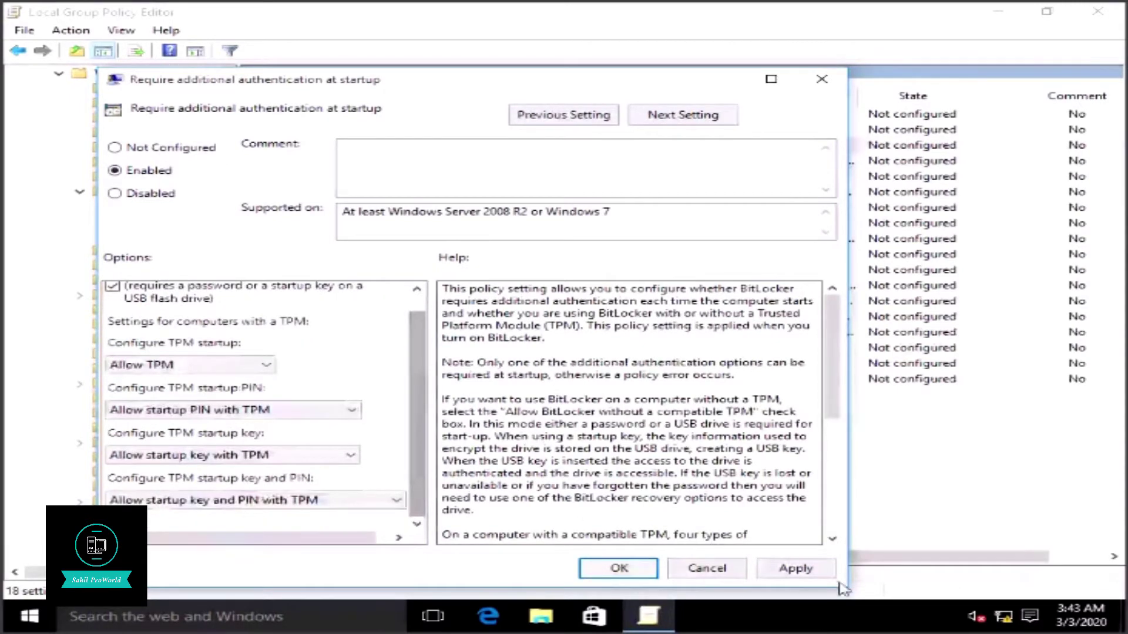
left_click(795, 568)
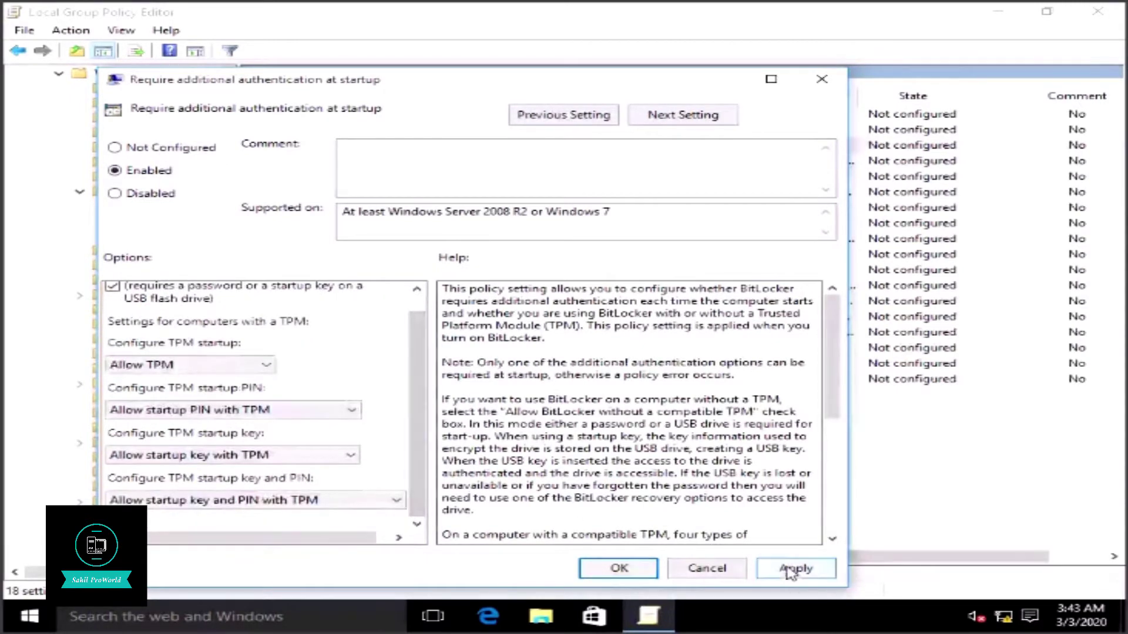
left_click(618, 569)
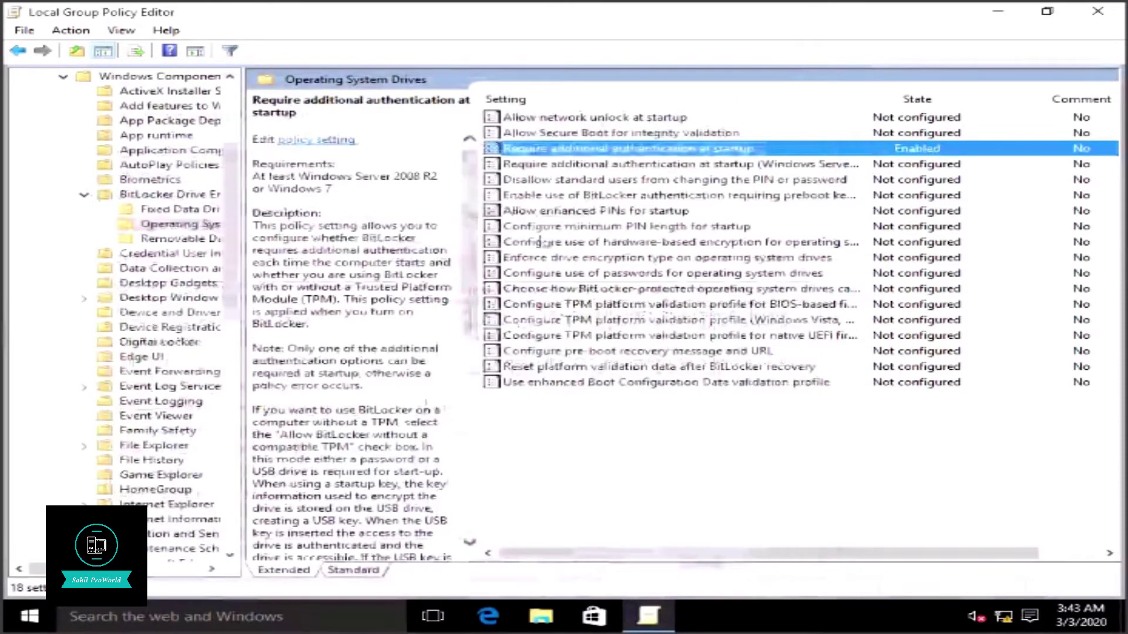
left_click(1098, 13)
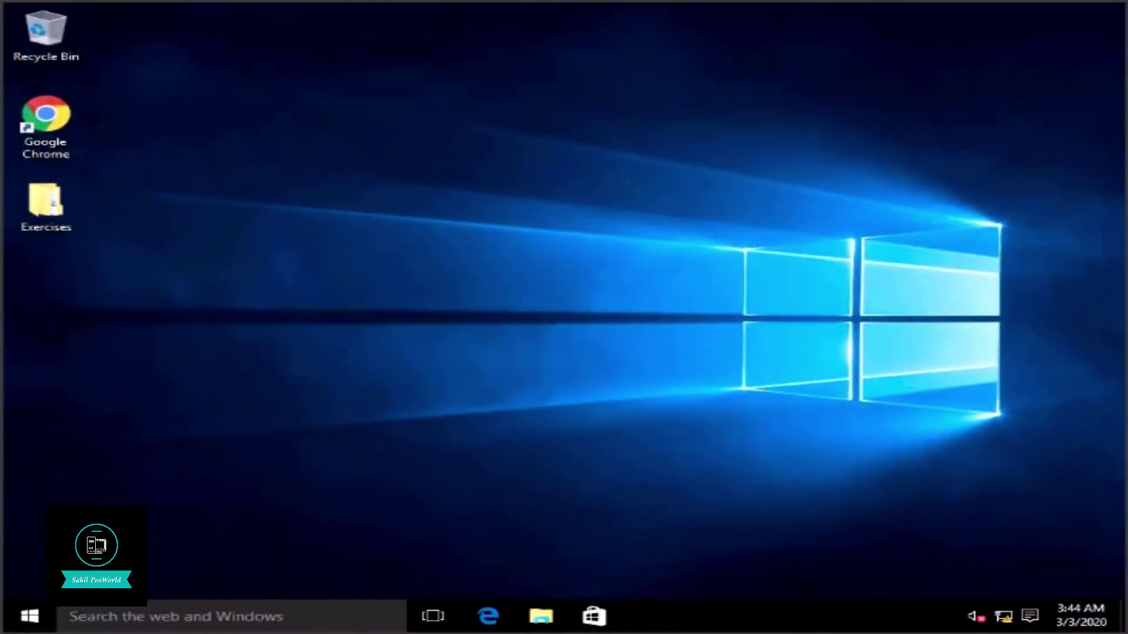
Open This PC in File Explorer and turn on BitLocker for Local Disk (C:).
left_click(541, 616)
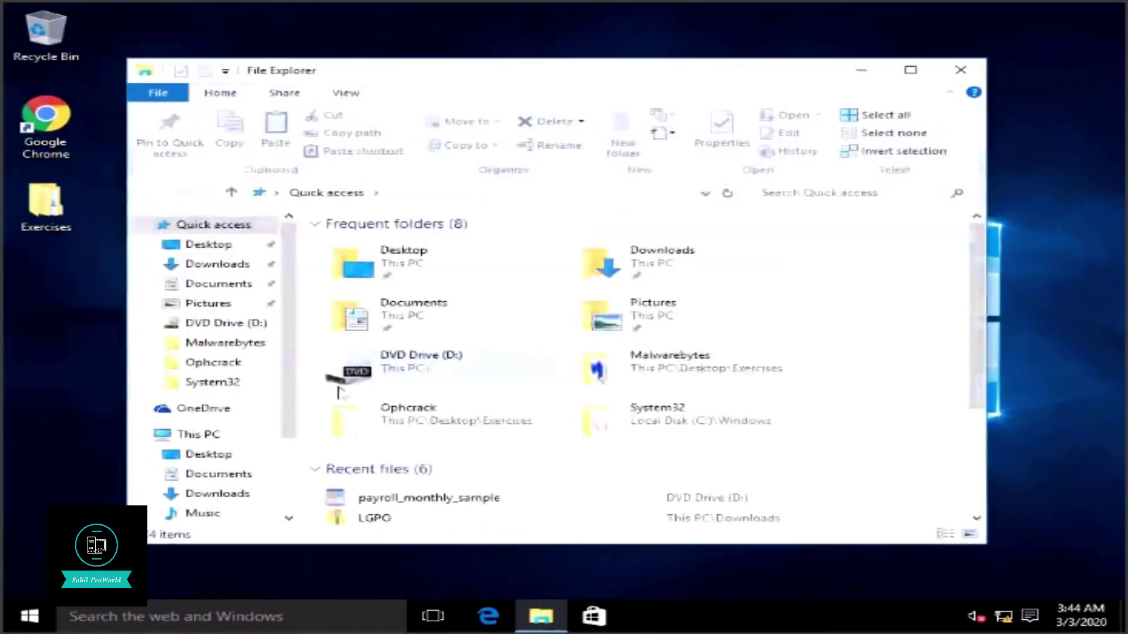
left_click(184, 437)
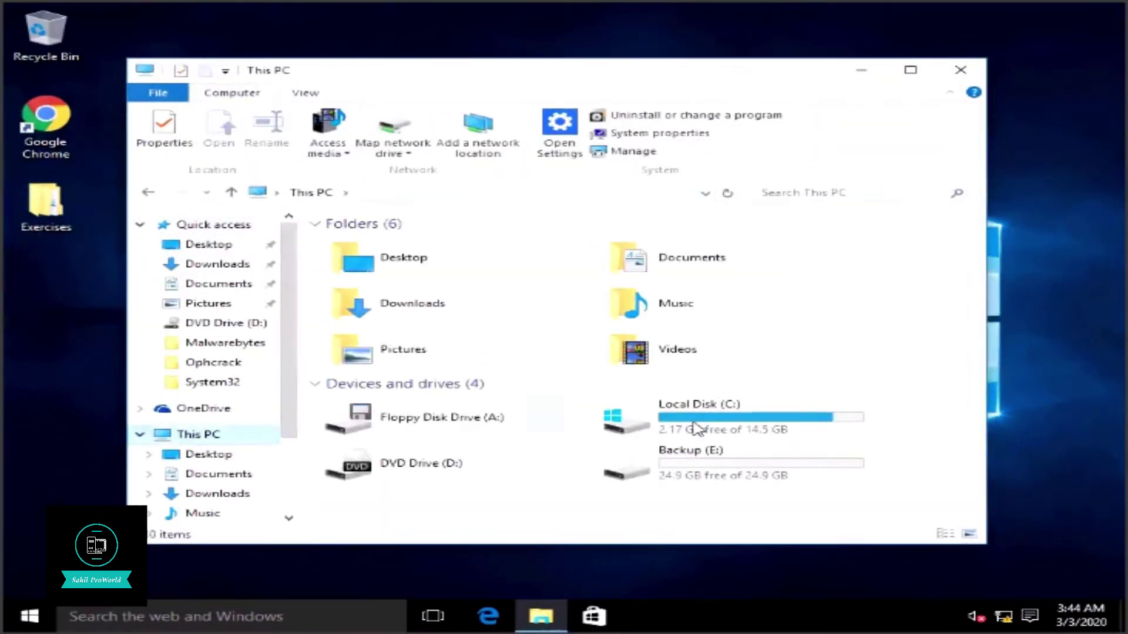
left_click(696, 430)
right_click(695, 428)
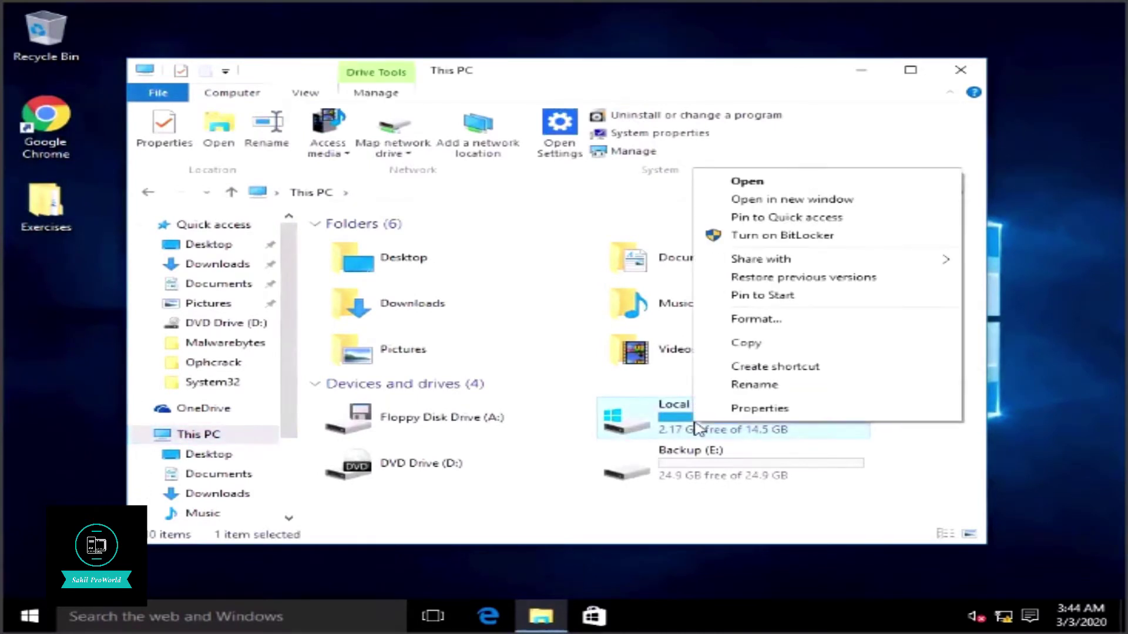
left_click(755, 238)
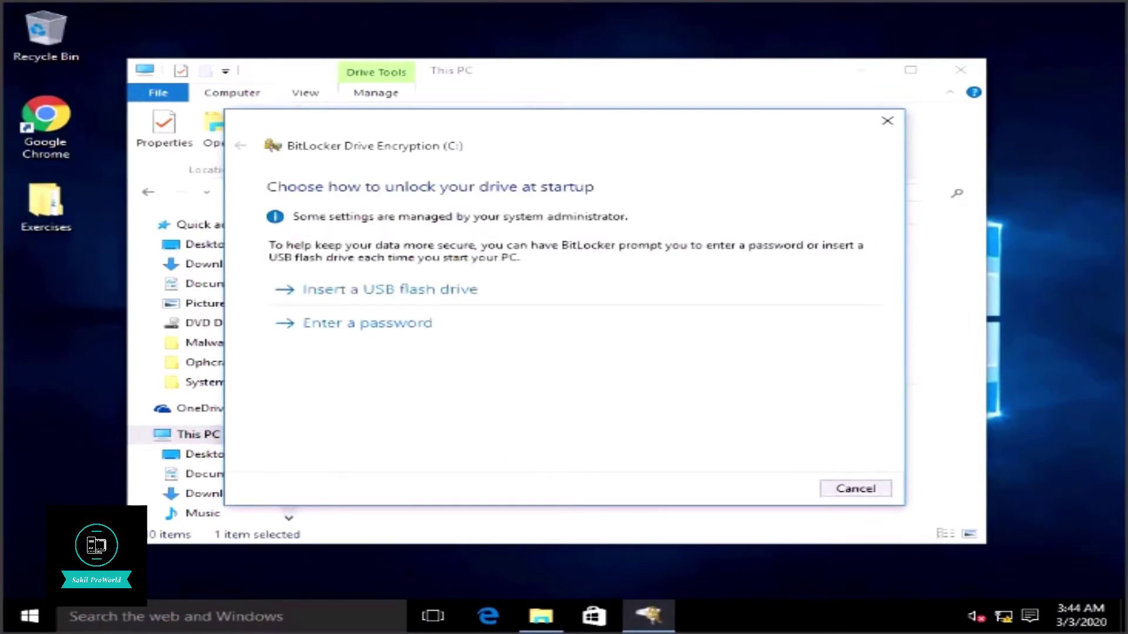
Choose a password as the startup unlock method for drive C: and enter and confirm the BitLocker password.
left_click(383, 327)
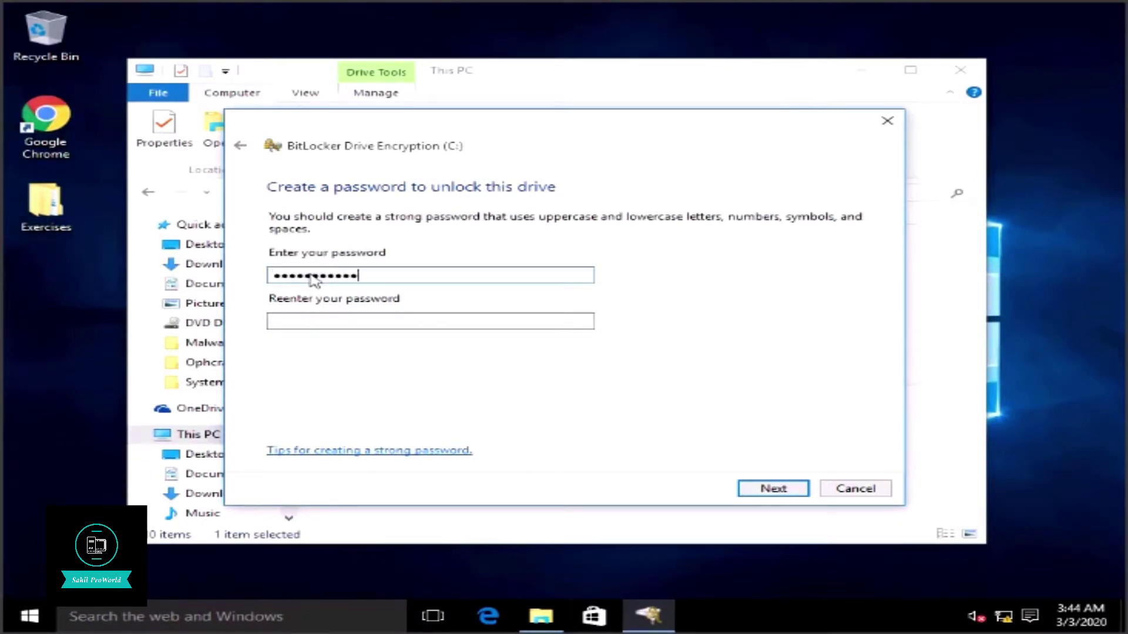
key("Tab")
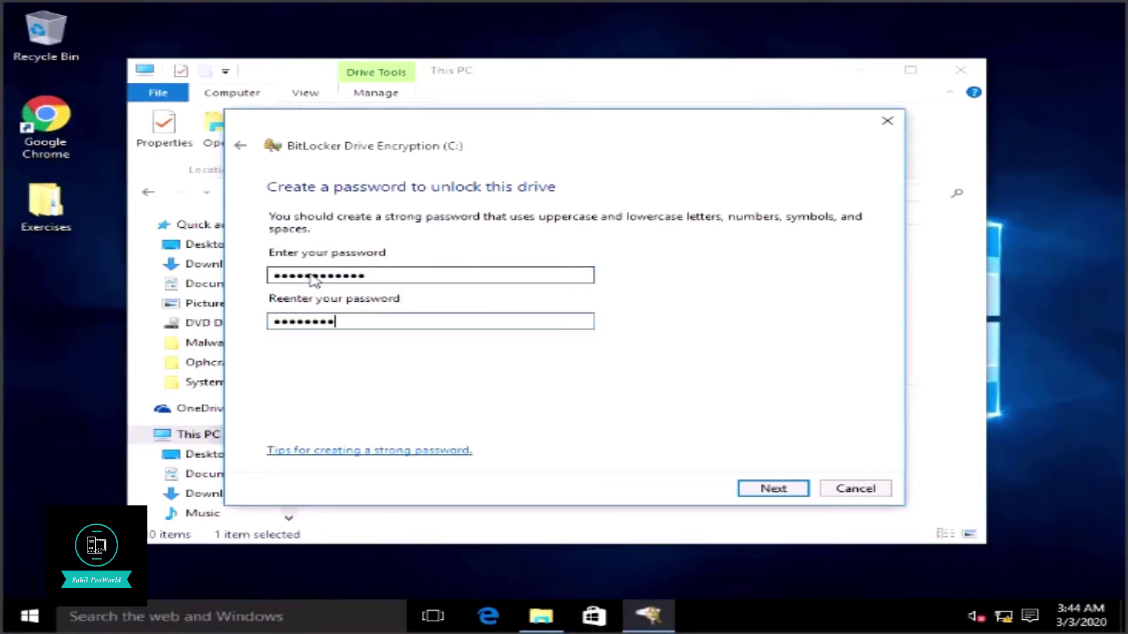
left_click(773, 491)
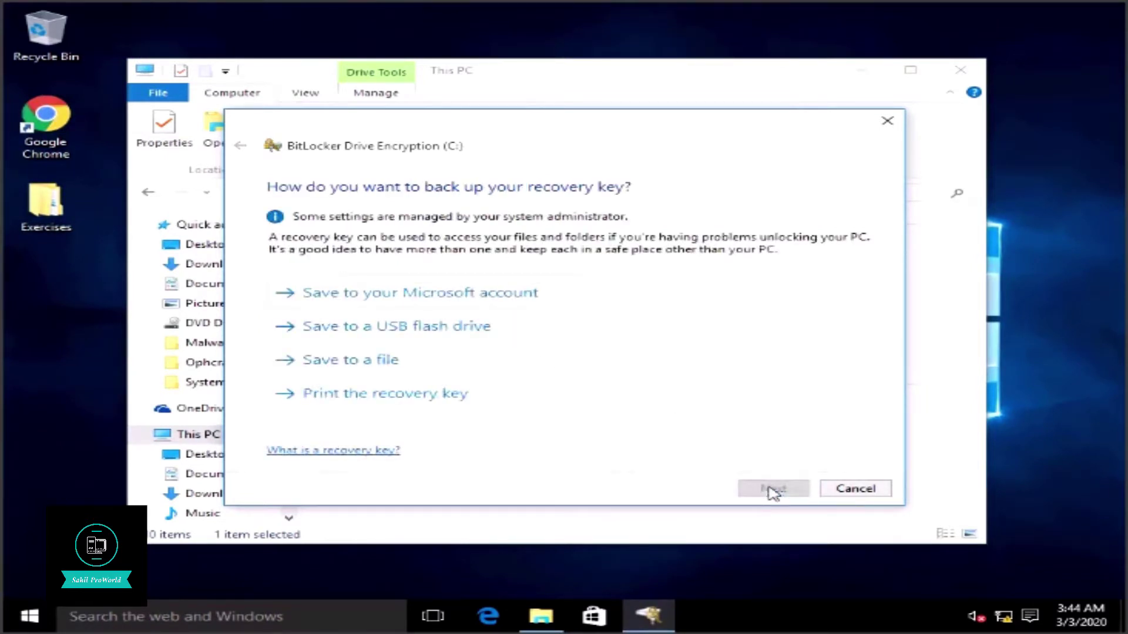
Print the recovery key with Microsoft Print to PDF, saving it as "BitLocker Key" on the Backup (E:) drive.
left_click(397, 403)
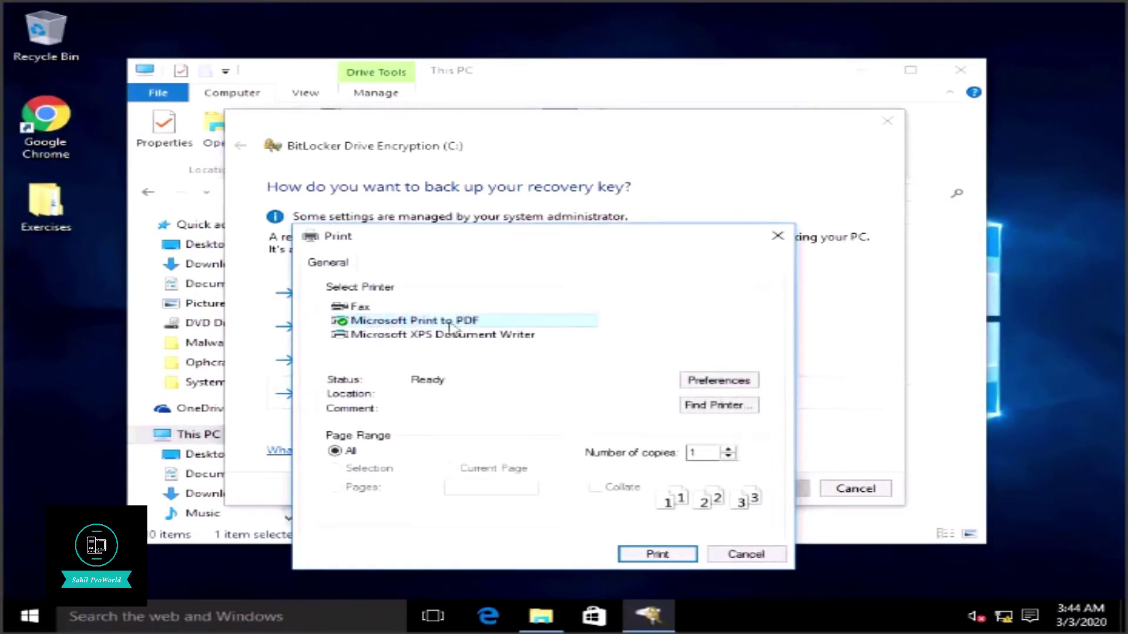
left_click(662, 555)
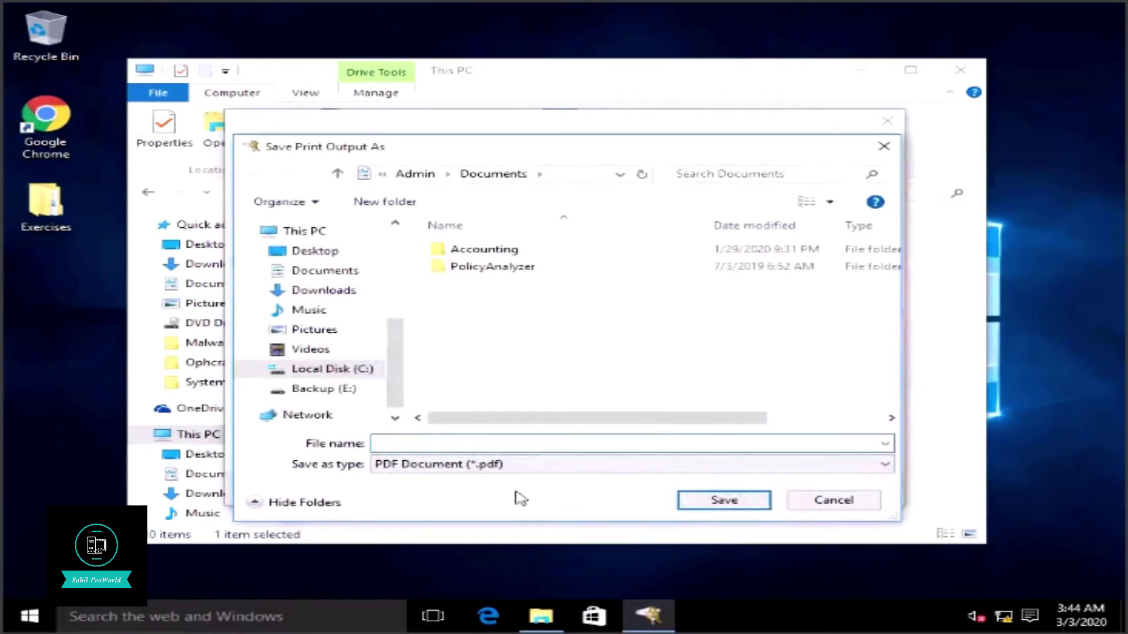
left_click(327, 374)
left_click(326, 390)
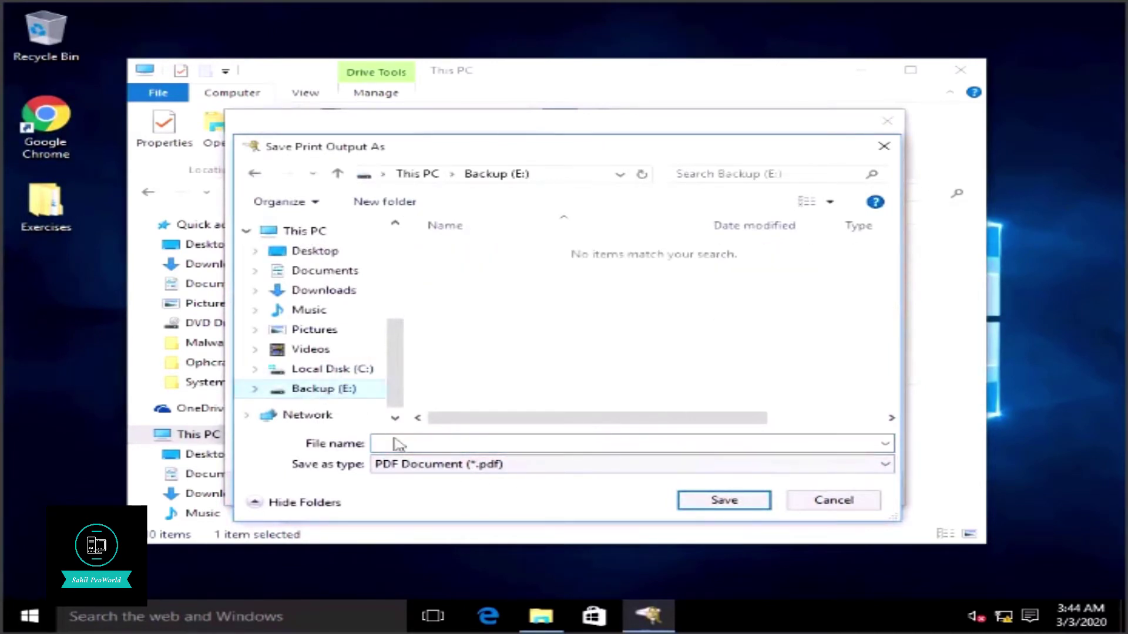
left_click(403, 449)
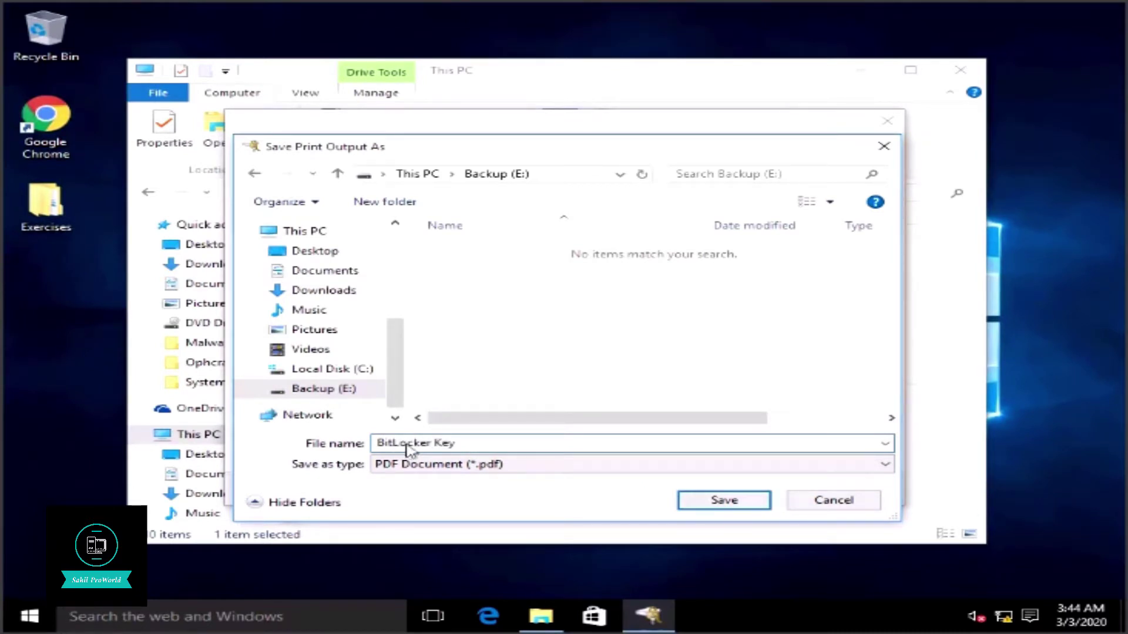
left_click(726, 503)
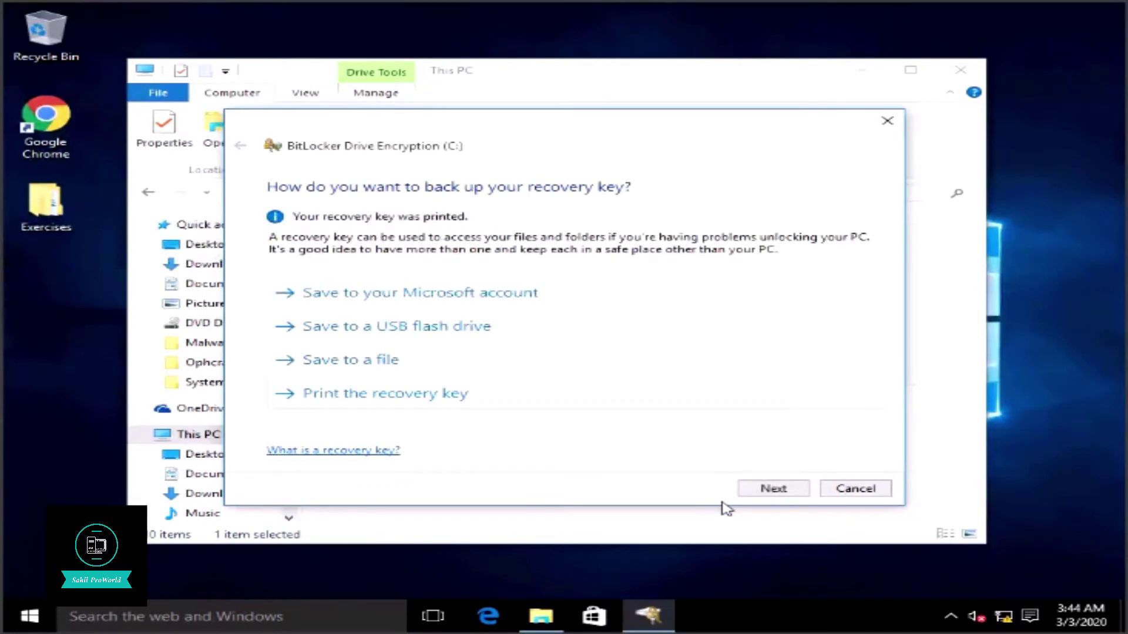
Start encrypting drive C: with the BitLocker system check turned off.
left_click(773, 488)
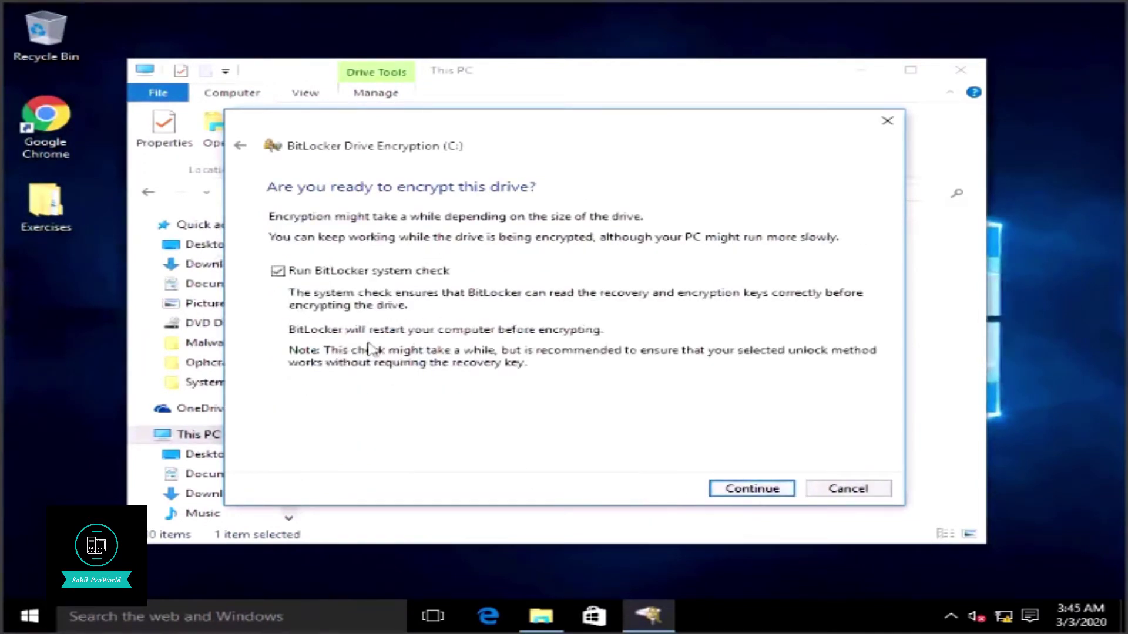
left_click(278, 272)
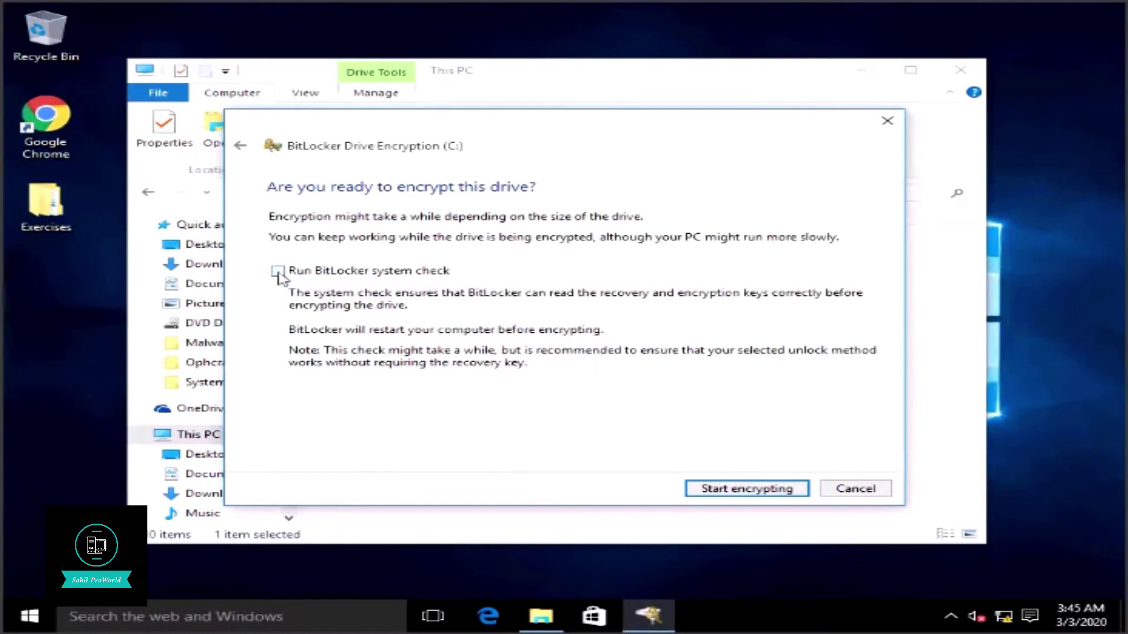
left_click(732, 489)
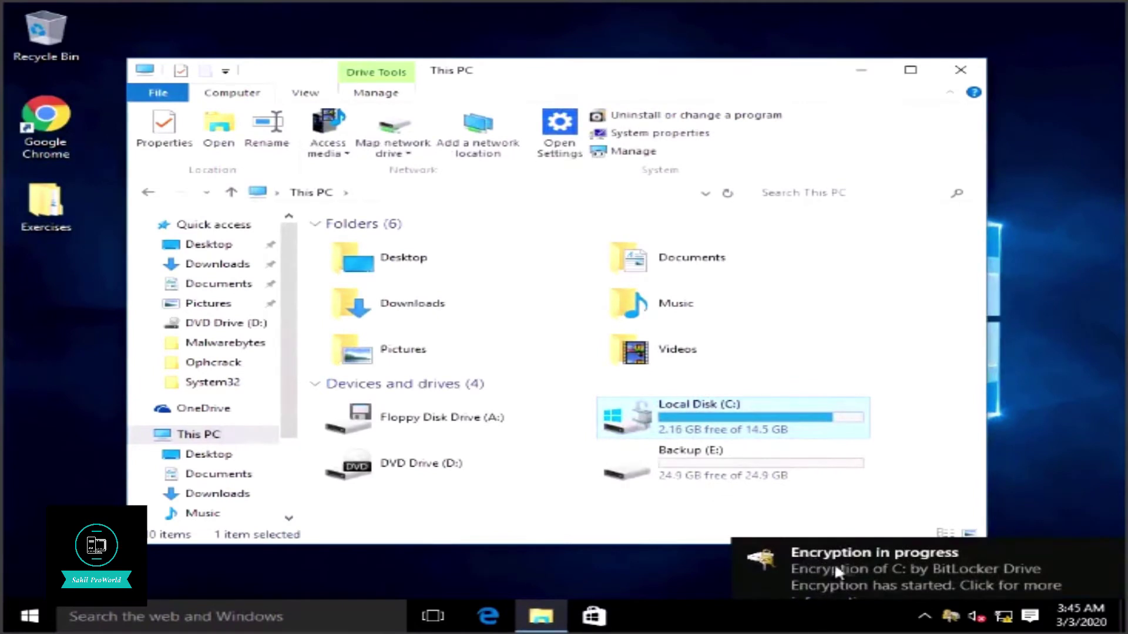
Monitor the encryption of drive C: until it completes, dismissing the firewall notification, and close the progress and File Explorer windows.
left_click(918, 565)
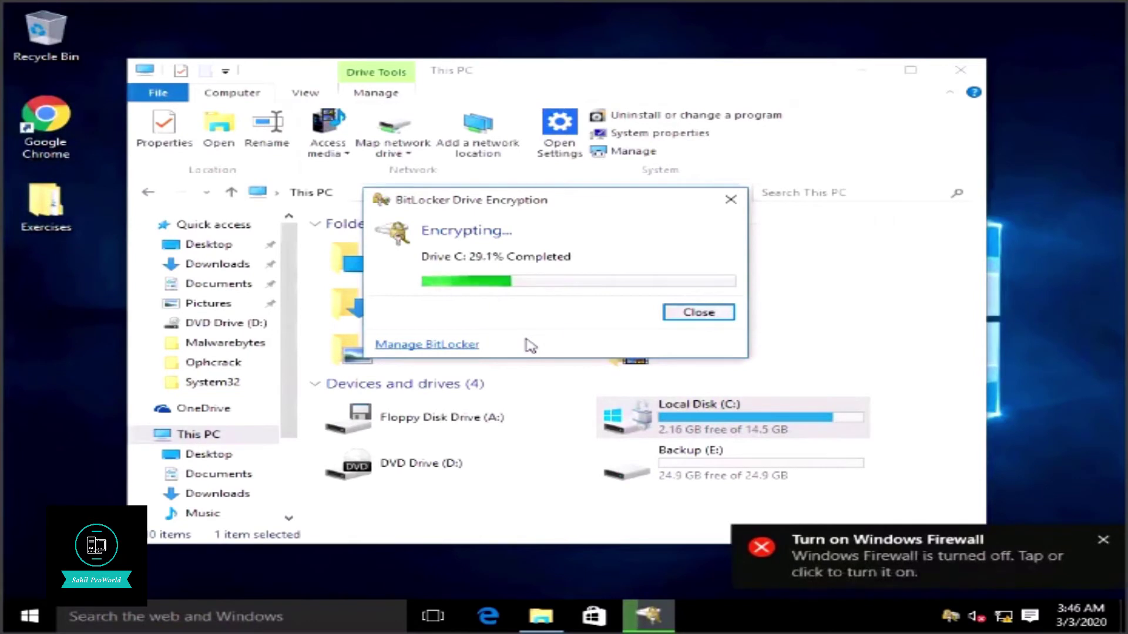
left_click(1110, 549)
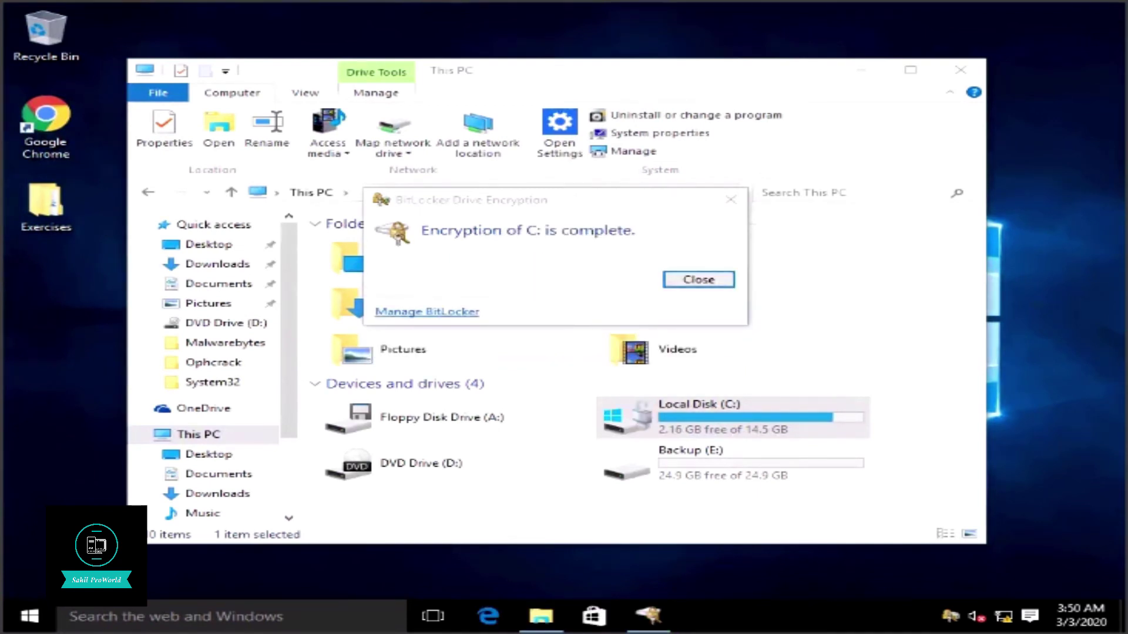
left_click(689, 280)
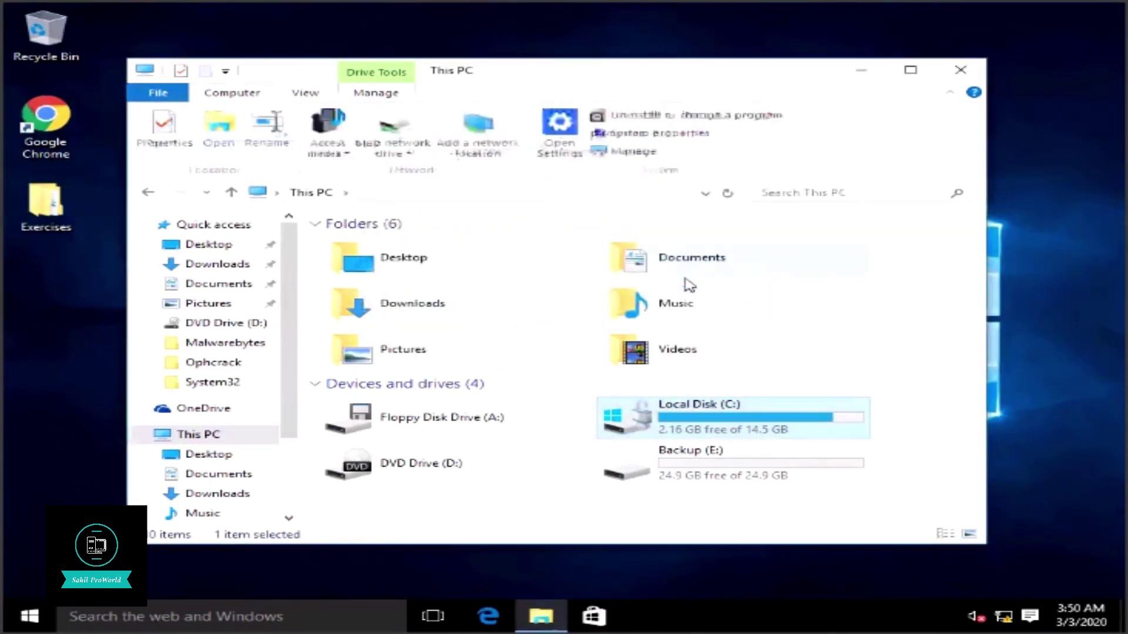
left_click(962, 70)
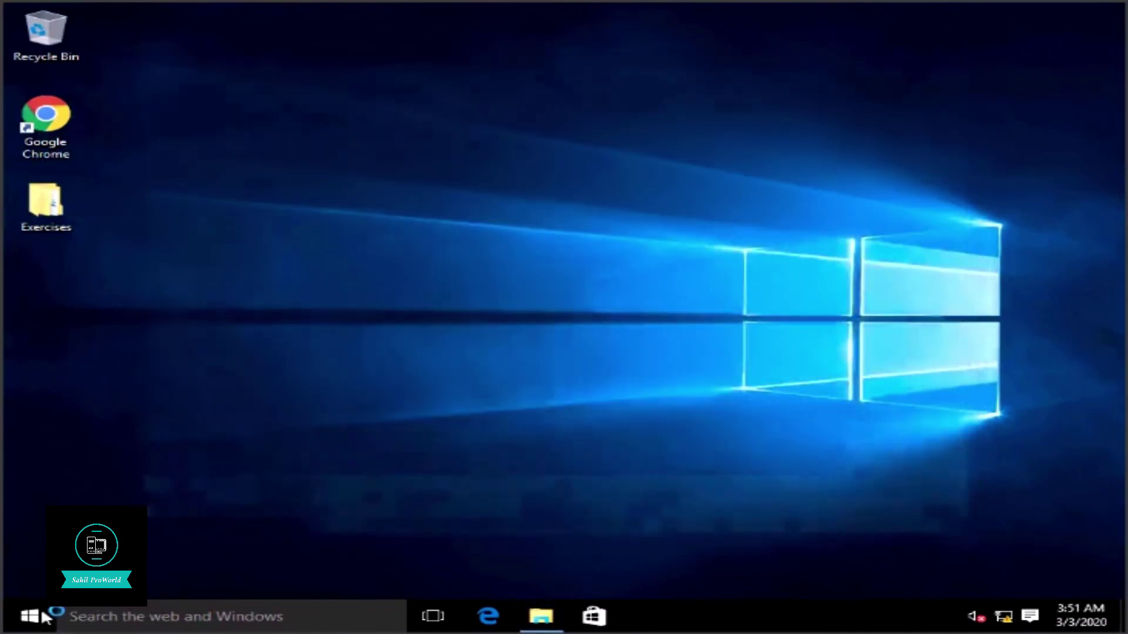
Restart the computer and unlock the encrypted drive at startup by entering the BitLocker password.
left_click(43, 613)
left_click(30, 552)
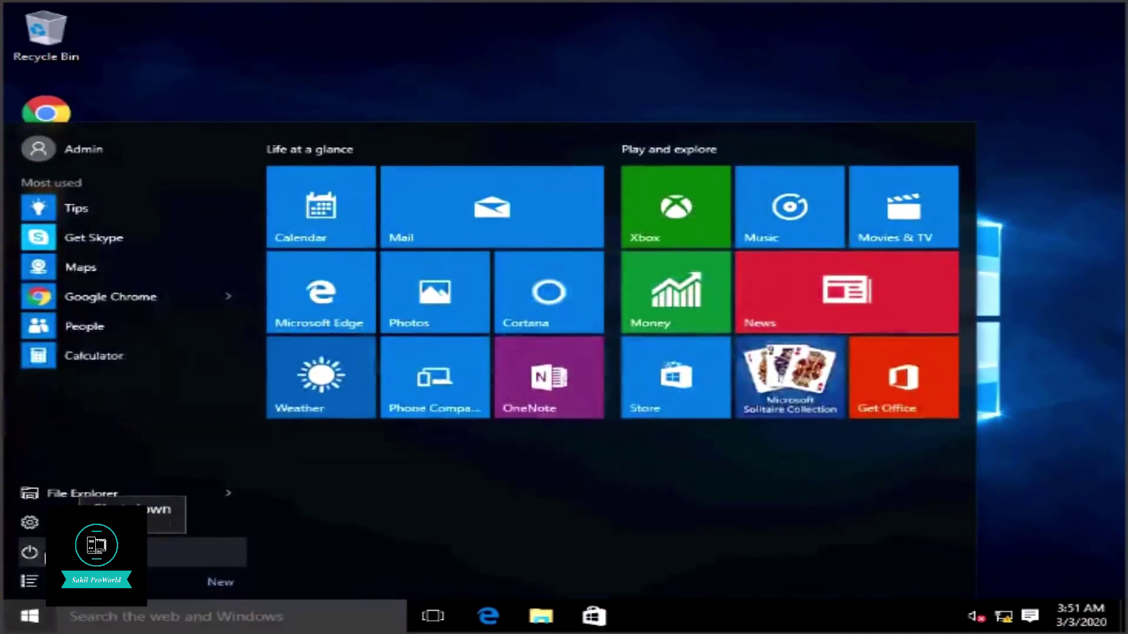
left_click(170, 520)
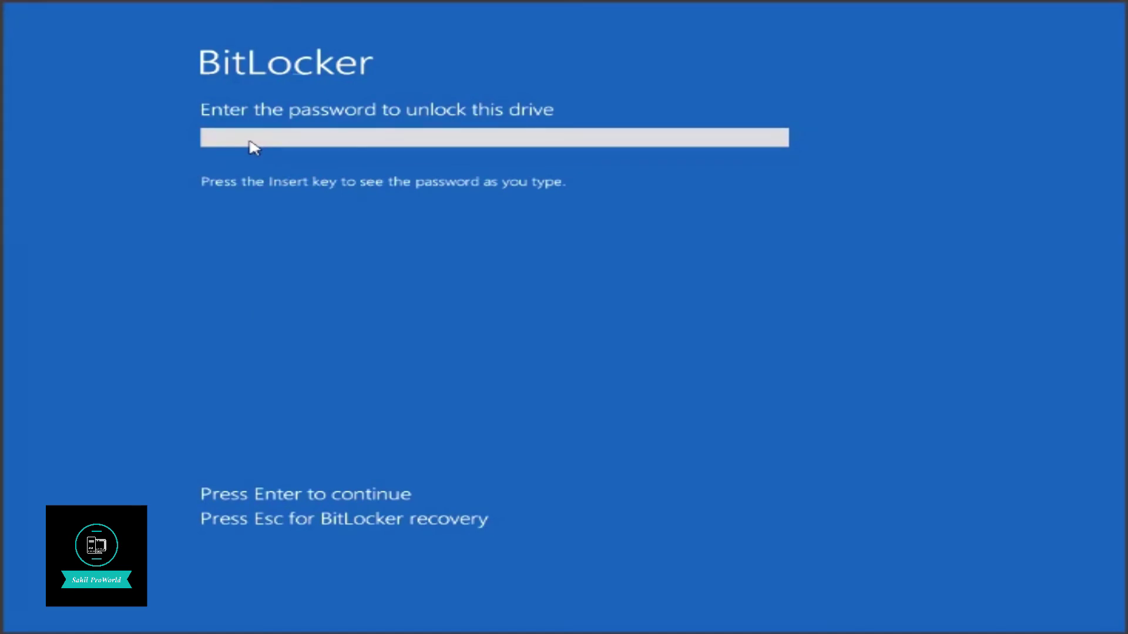
type("*************")
key("Return")
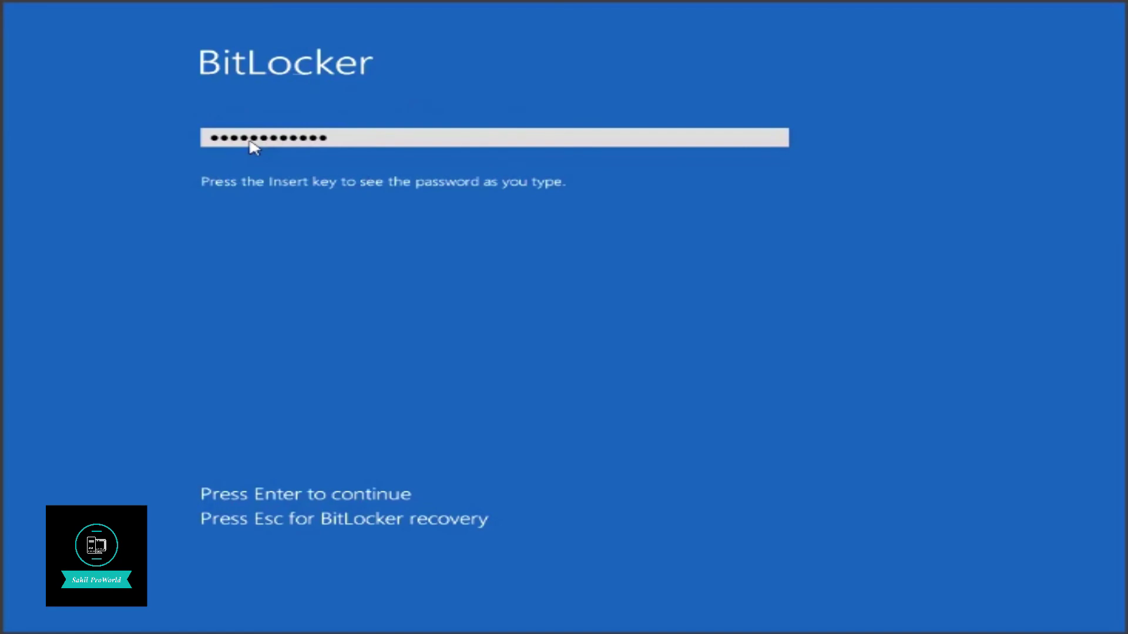